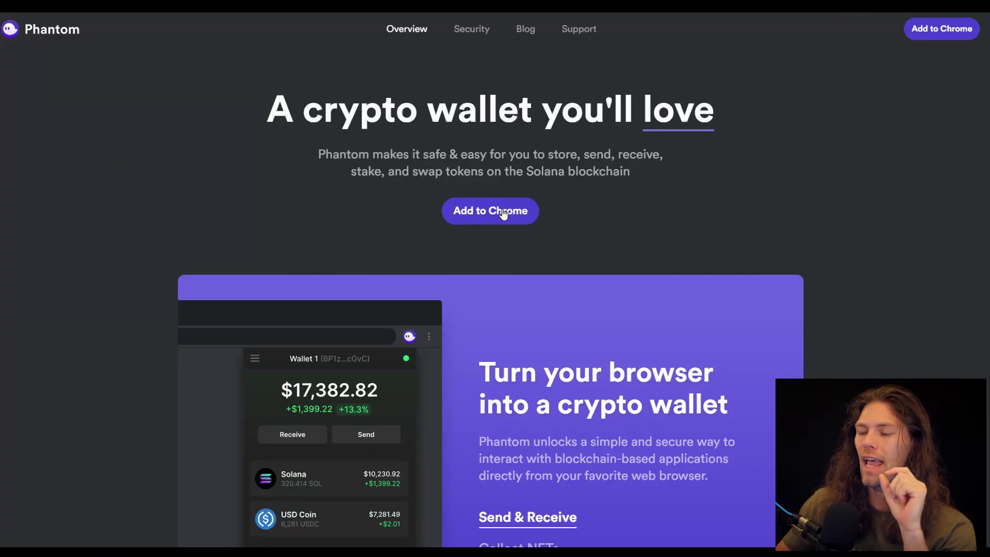
Open the Phantom listing in the Chrome Web Store and add the extension to Chrome
{"action": "left_click", "coordinate": [500, 213]}
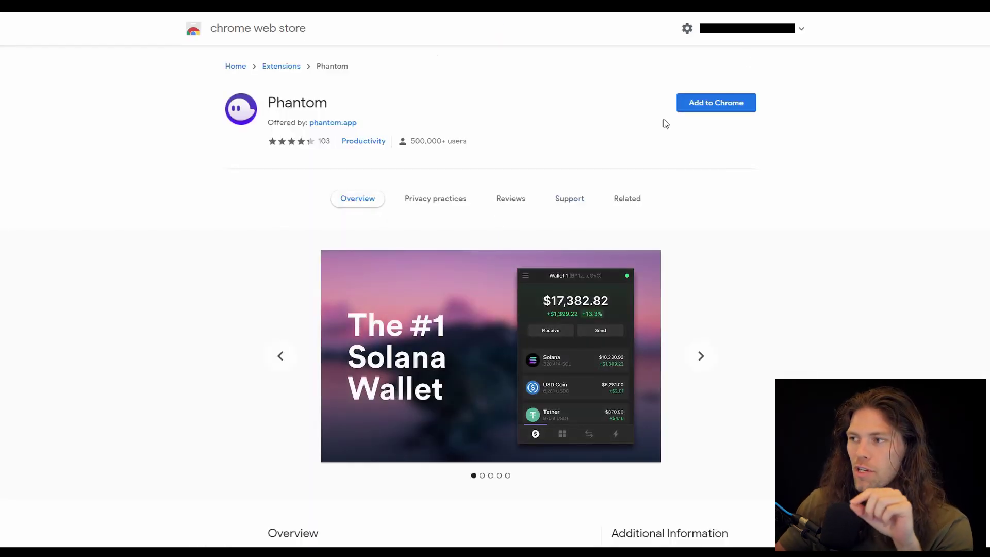
{"action": "left_click", "coordinate": [727, 106]}
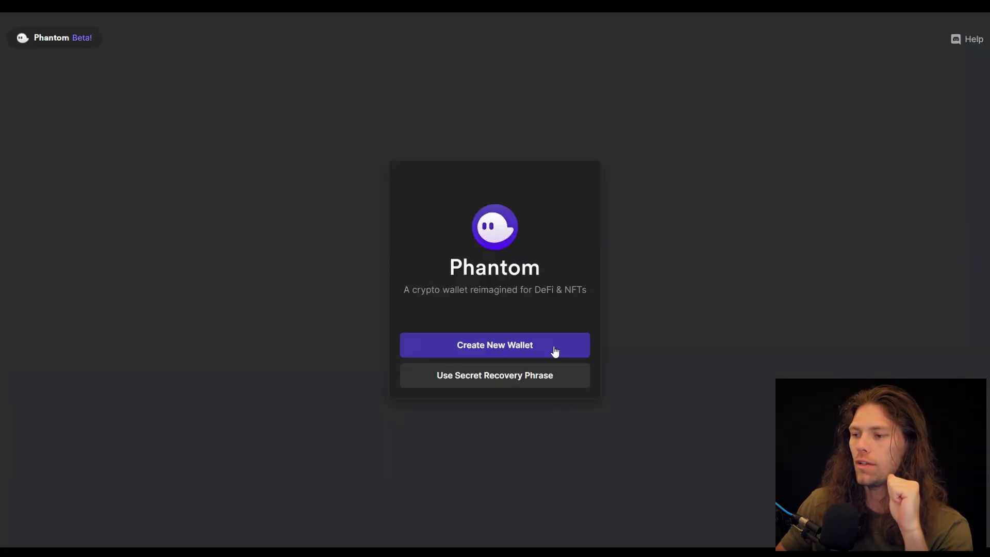
Create a new Phantom wallet, acknowledge that the recovery phrase is stored, and save the wallet password
{"action": "left_click", "coordinate": [554, 351]}
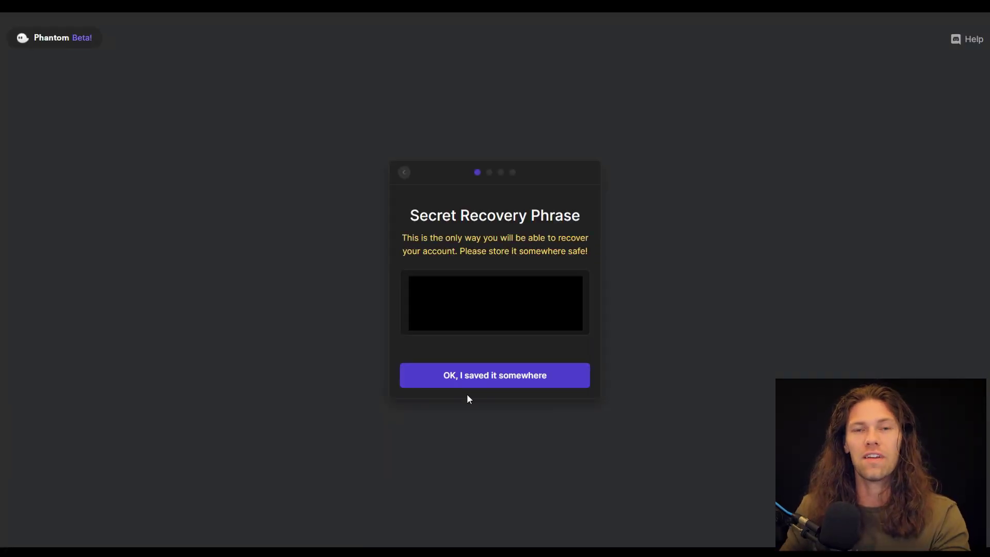
{"action": "left_click", "coordinate": [467, 378]}
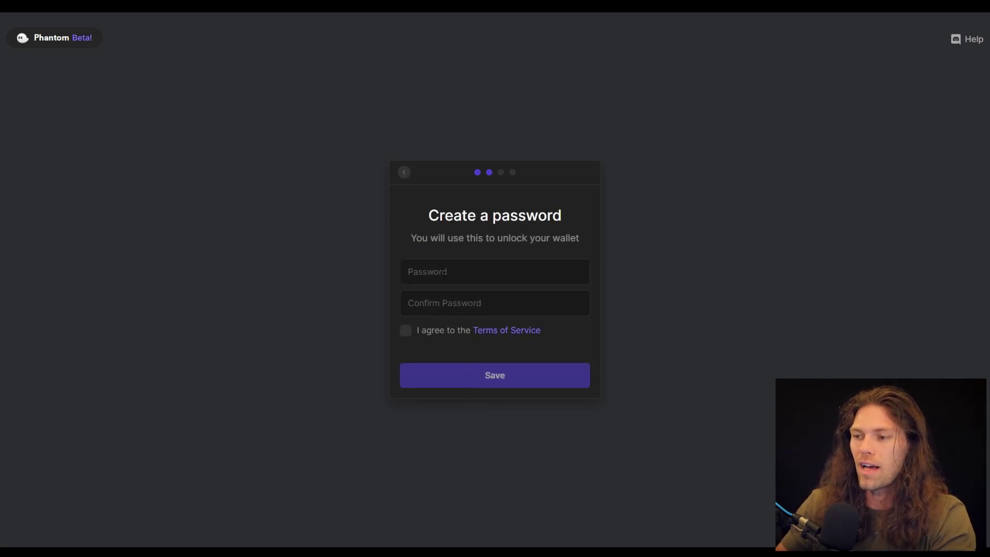
{"action": "left_click", "coordinate": [512, 381]}
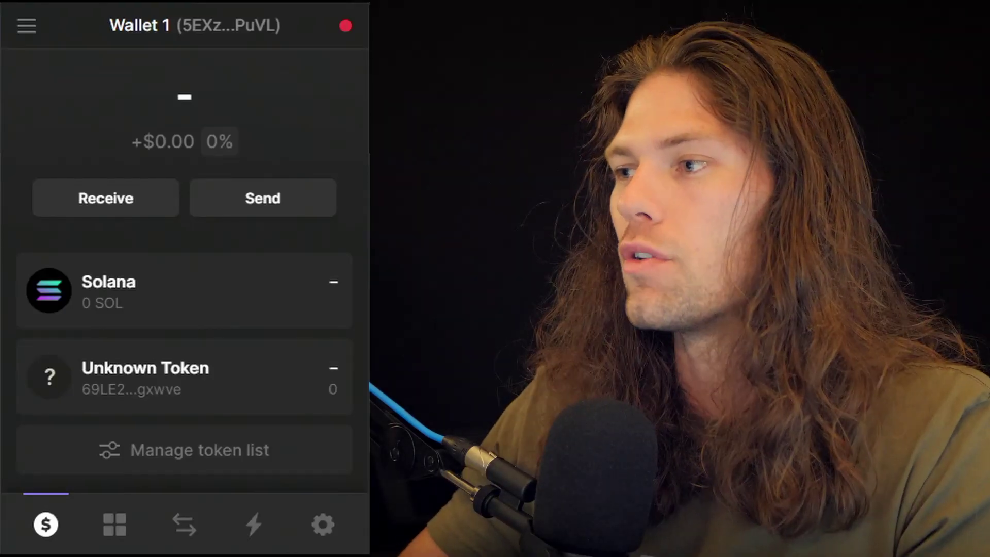
Search the receivable tokens for "sol", choose Solana and copy its deposit address
{"action": "left_click", "coordinate": [59, 209]}
{"action": "left_click", "coordinate": [99, 91]}
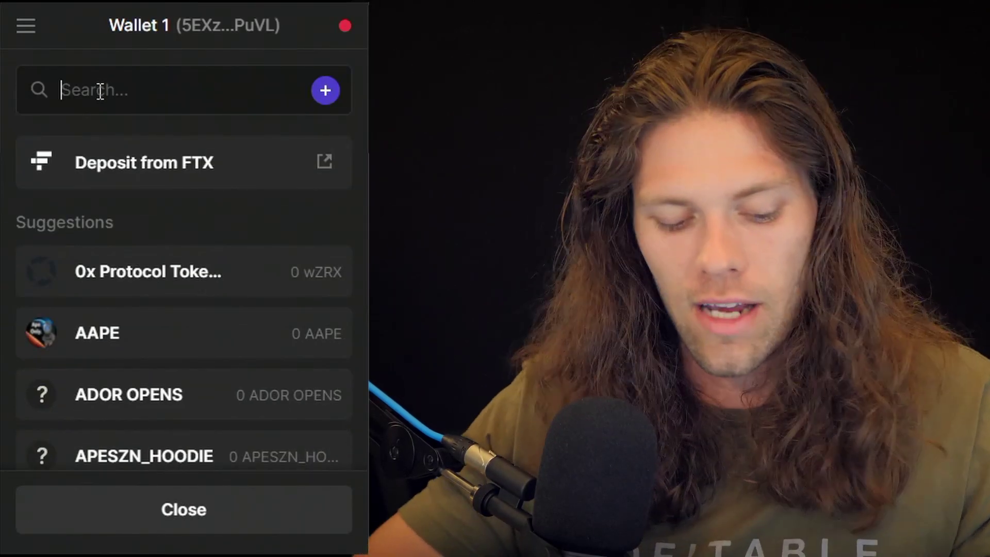
{"action": "type", "text": "sol"}
{"action": "left_click", "coordinate": [133, 165]}
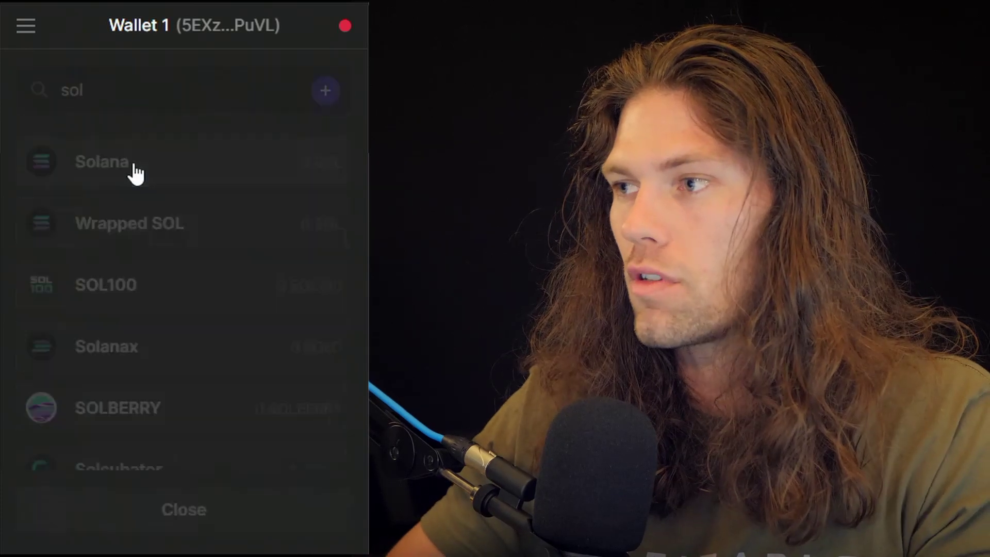
{"action": "left_click", "coordinate": [304, 372]}
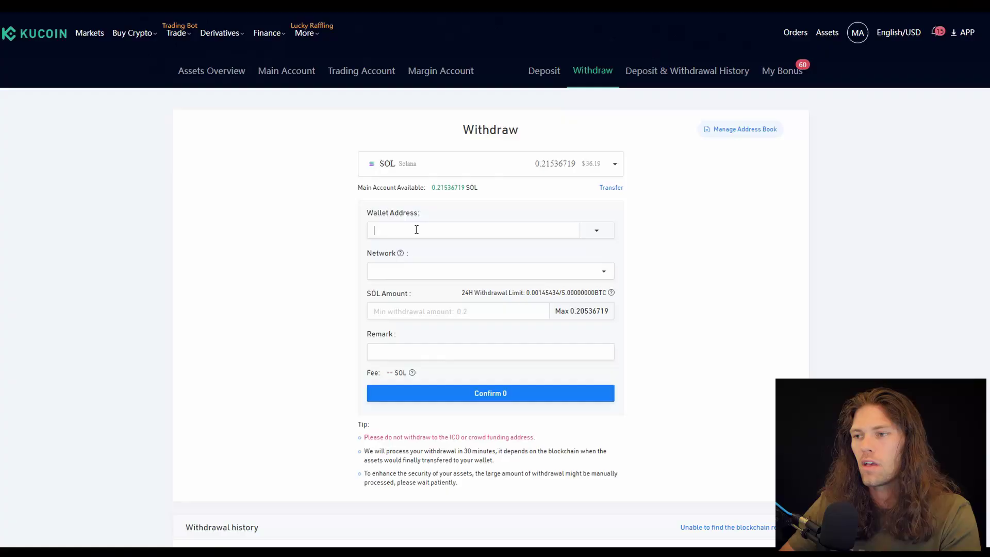
In KuCoin, withdraw the maximum 0.20536719 SOL to the copied wallet address over the SOL network and confirm the withdrawal
{"action": "key", "text": "ctrl+v"}
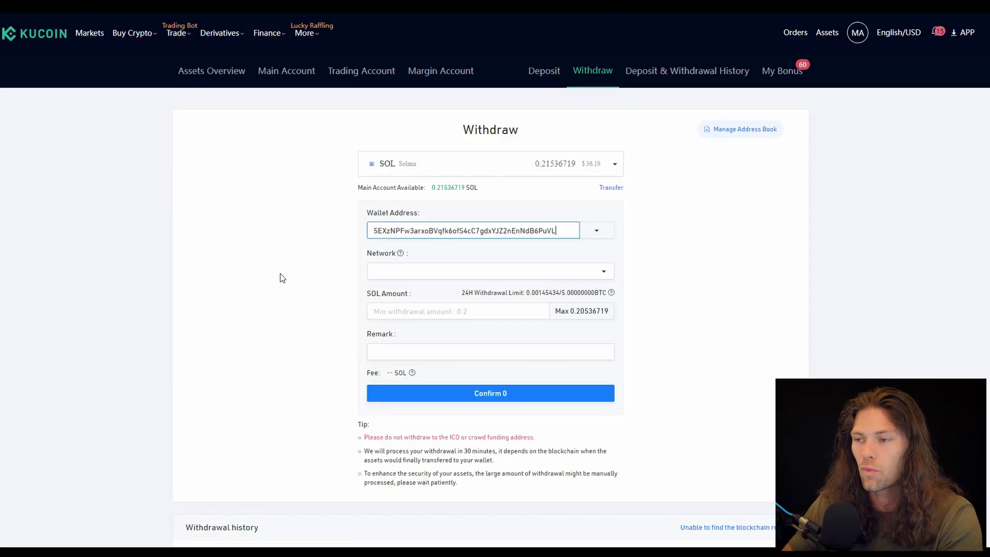
{"action": "left_click", "coordinate": [382, 279]}
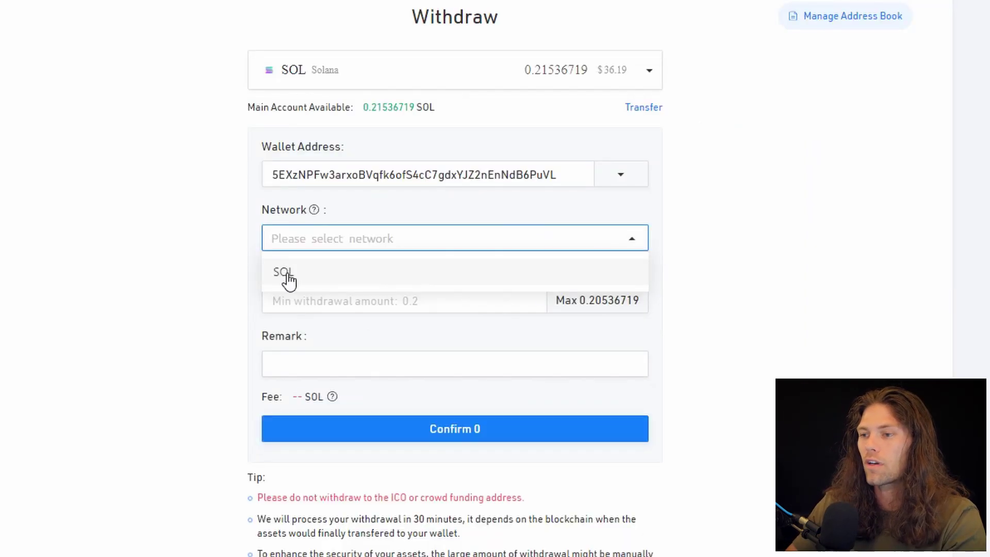
{"action": "left_click", "coordinate": [382, 291]}
{"action": "left_click", "coordinate": [603, 307]}
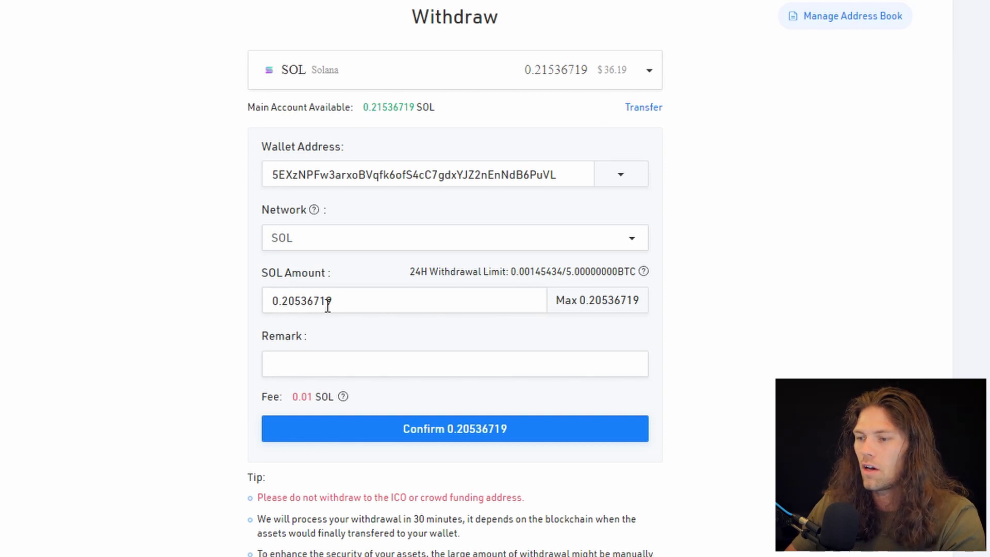
{"action": "left_click", "coordinate": [414, 430]}
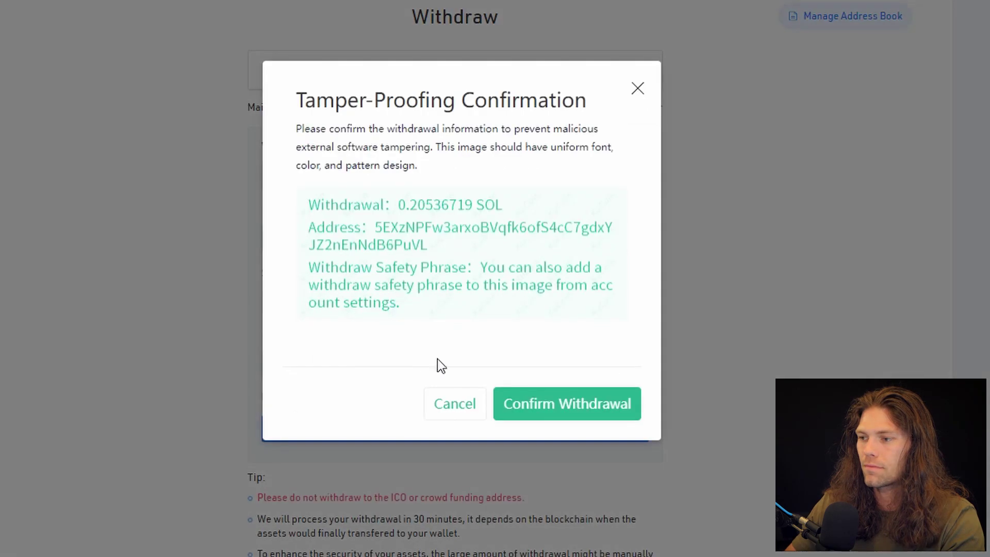
{"action": "left_click", "coordinate": [546, 410]}
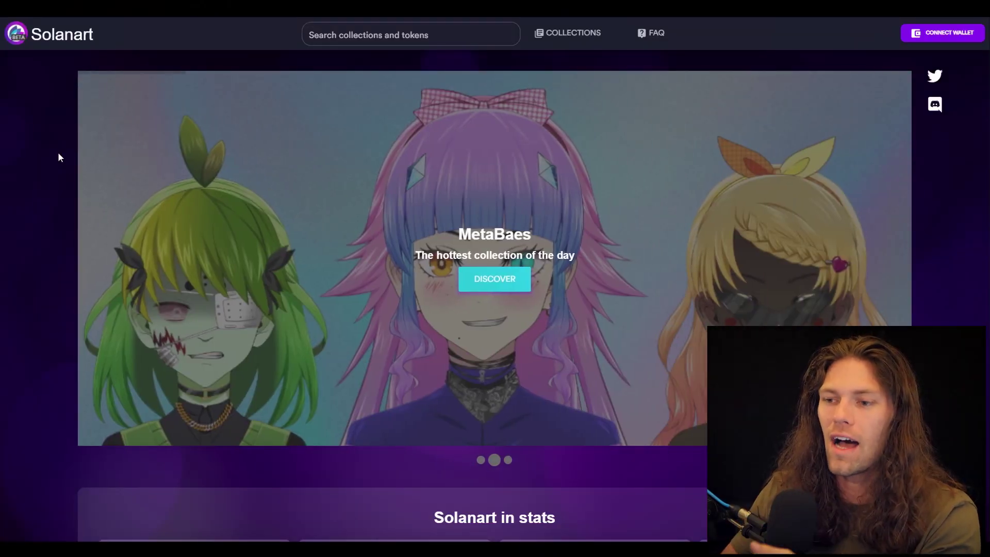
On Solanart, browse the home page collections, view the MetaBaes listings and return to the home page
{"action": "scroll", "coordinate": [70, 177], "scroll_direction": "down", "scroll_amount": 5}
{"action": "scroll", "coordinate": [196, 248], "scroll_direction": "down", "scroll_amount": 4}
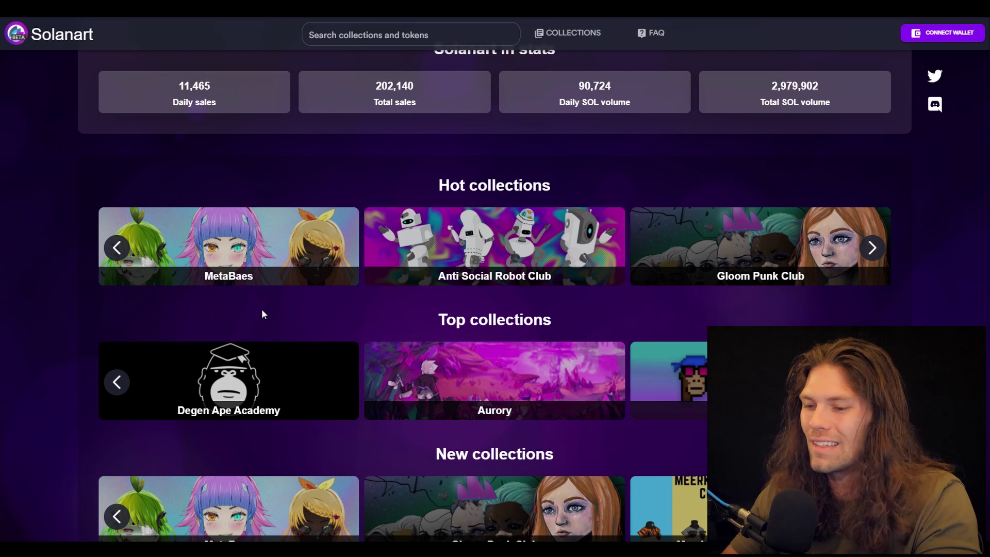
{"action": "left_click", "coordinate": [284, 252]}
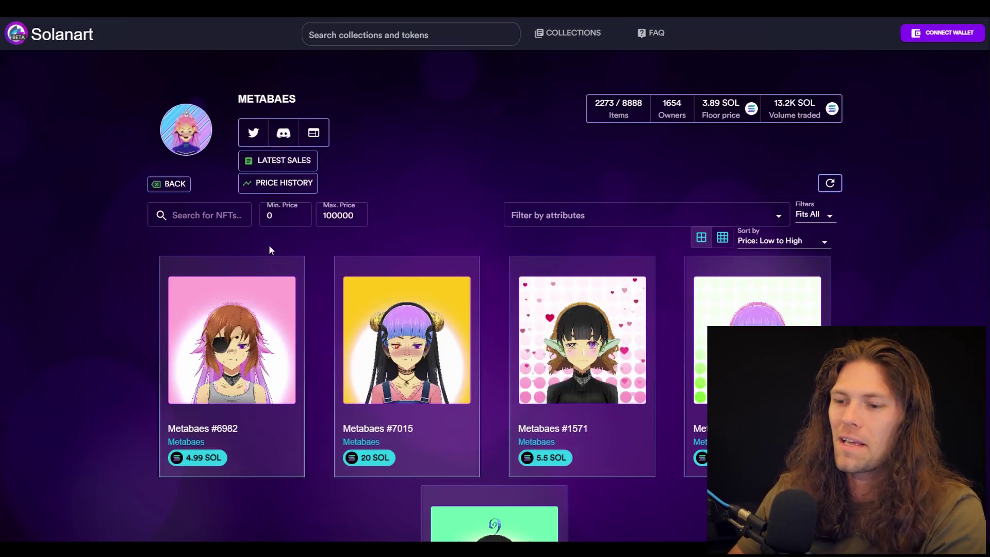
{"action": "scroll", "coordinate": [258, 309], "scroll_direction": "down", "scroll_amount": 3}
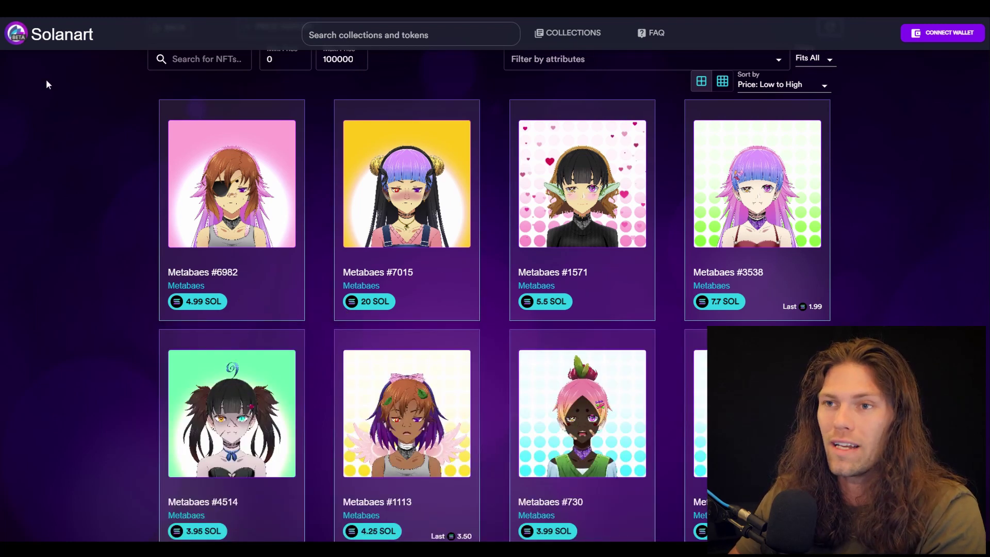
{"action": "key", "text": "alt+Left"}
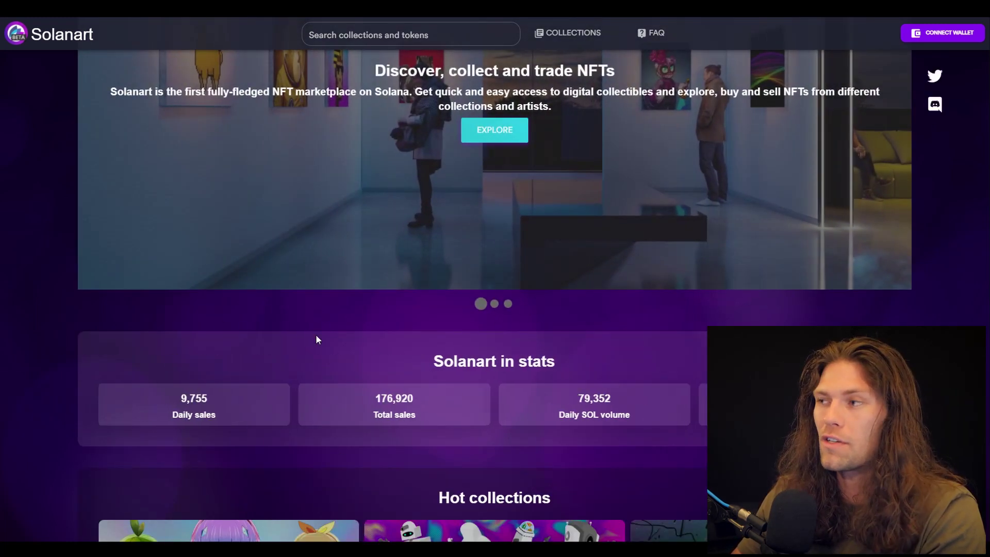
{"action": "scroll", "coordinate": [315, 334], "scroll_direction": "down", "scroll_amount": 3}
{"action": "scroll", "coordinate": [331, 367], "scroll_direction": "down", "scroll_amount": 2}
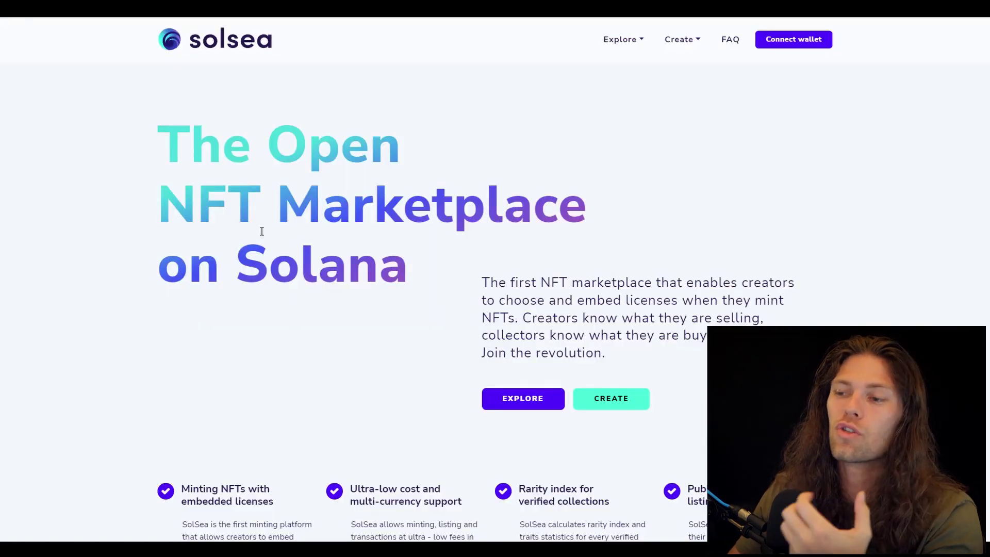
On Solsea, look over the home page's popular NFTs and open the page for exploring NFTs
{"action": "scroll", "coordinate": [234, 252], "scroll_direction": "down", "scroll_amount": 1}
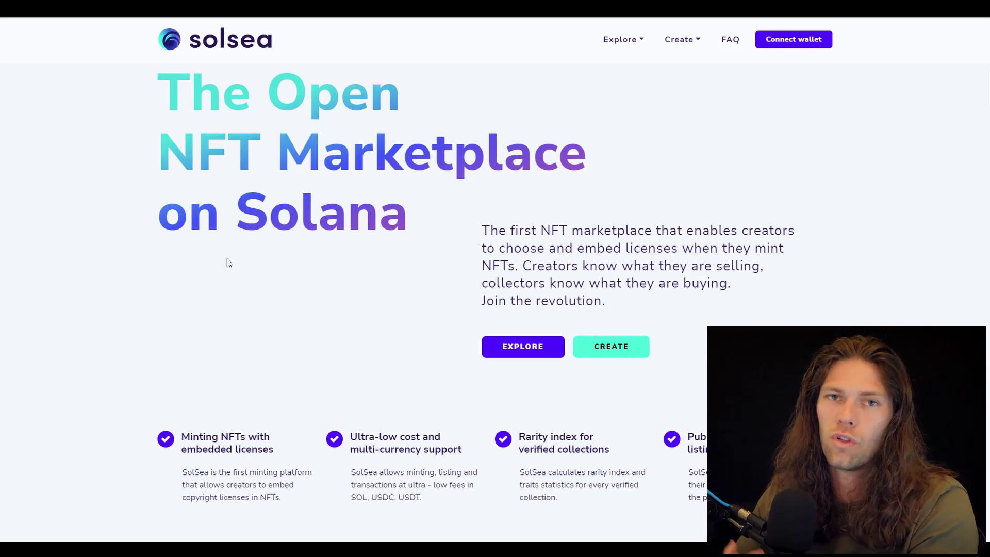
{"action": "scroll", "coordinate": [234, 256], "scroll_direction": "down", "scroll_amount": 9}
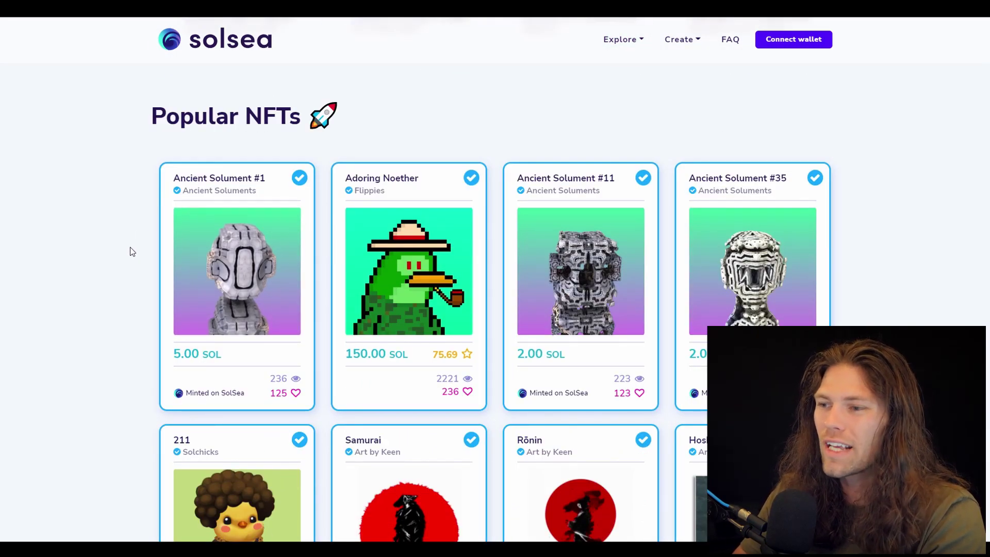
{"action": "scroll", "coordinate": [130, 246], "scroll_direction": "up", "scroll_amount": 7}
{"action": "left_click", "coordinate": [635, 41]}
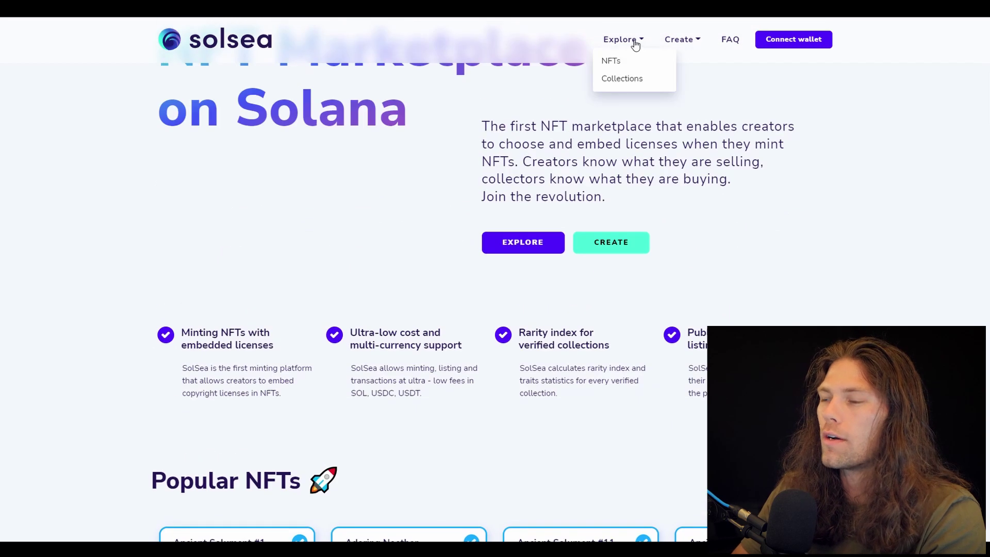
{"action": "left_click", "coordinate": [616, 62]}
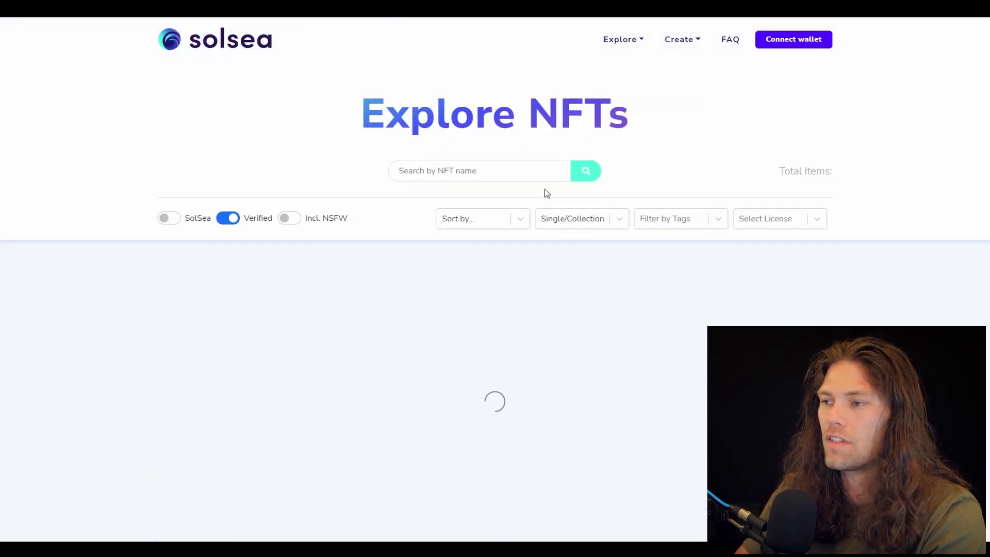
Examine the available sorting options for the NFT listings without choosing one
{"action": "left_click", "coordinate": [479, 218]}
{"action": "scroll", "coordinate": [495, 288], "scroll_direction": "down", "scroll_amount": 2}
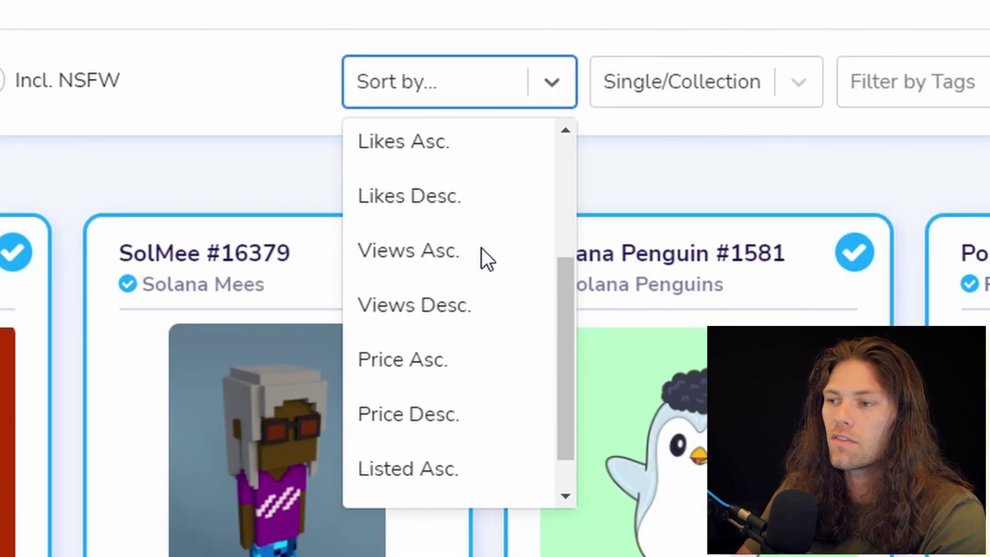
{"action": "scroll", "coordinate": [479, 361], "scroll_direction": "down", "scroll_amount": 1}
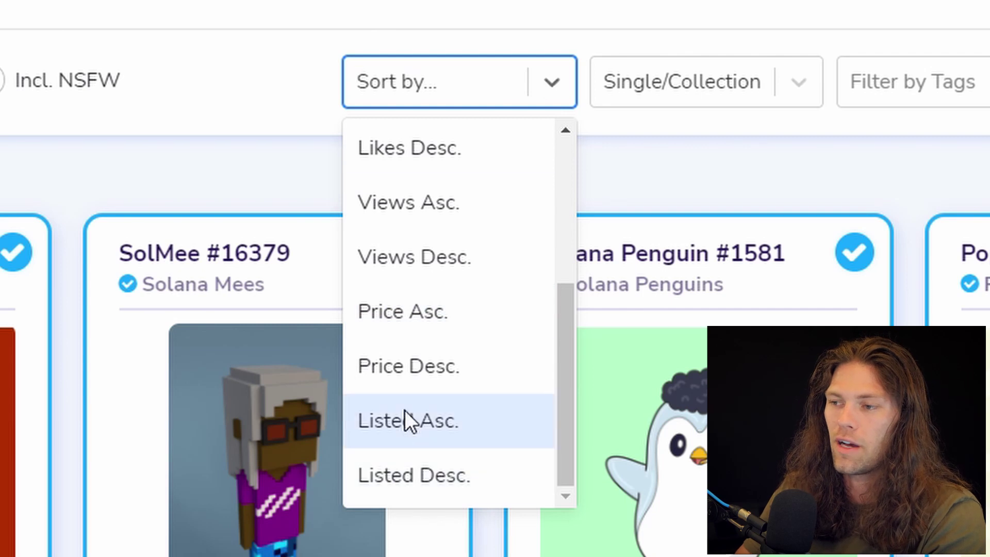
{"action": "scroll", "coordinate": [407, 299], "scroll_direction": "up", "scroll_amount": 5}
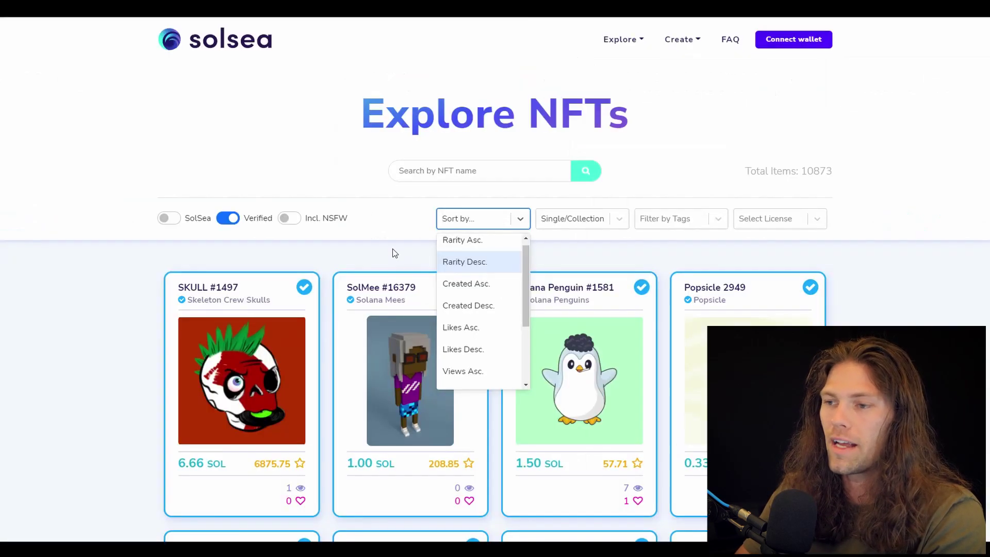
{"action": "left_click", "coordinate": [395, 252]}
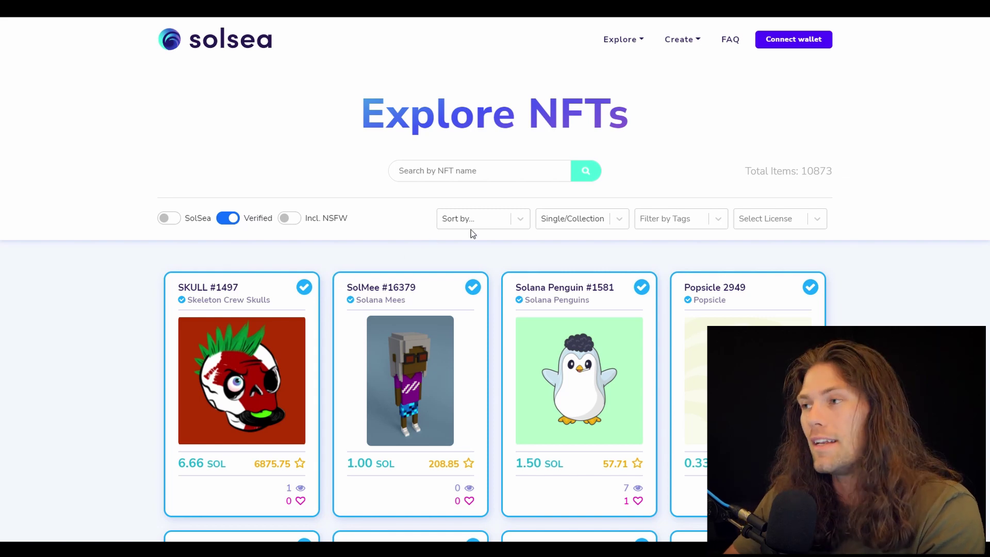
Start connecting the wallet to Solsea and submit the account's profile form with its fields left blank
{"action": "left_click", "coordinate": [766, 45]}
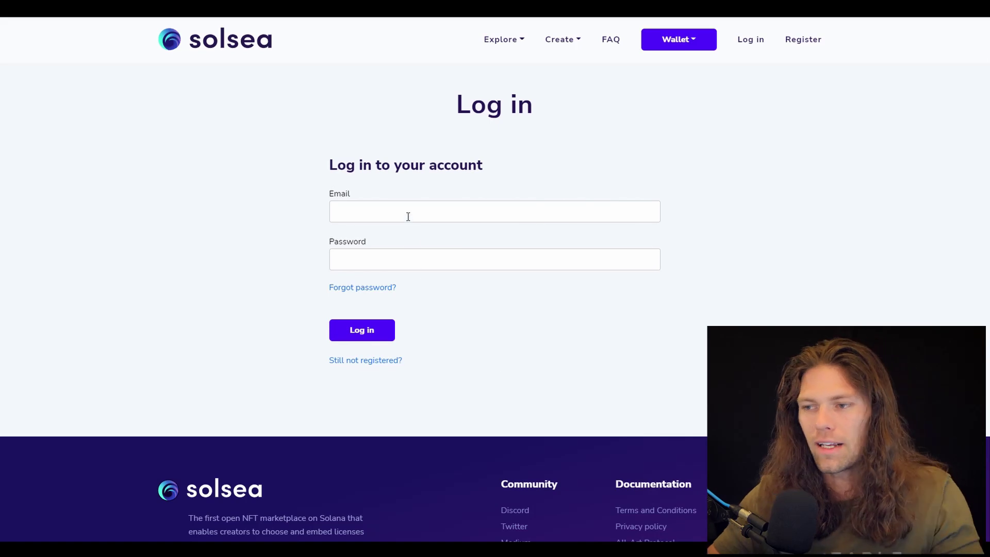
{"action": "scroll", "coordinate": [379, 251], "scroll_direction": "down", "scroll_amount": 6}
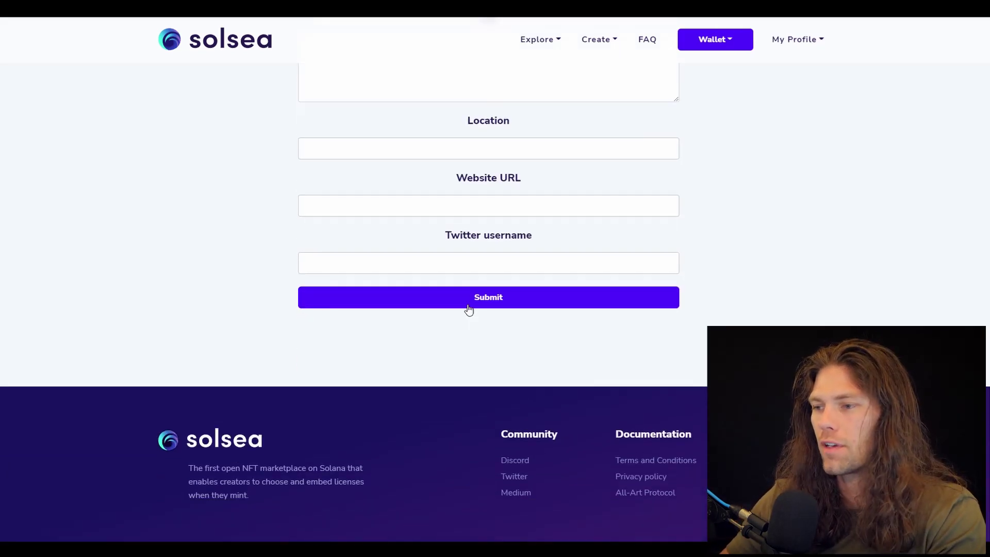
{"action": "left_click", "coordinate": [462, 303]}
{"action": "scroll", "coordinate": [435, 249], "scroll_direction": "up", "scroll_amount": 6}
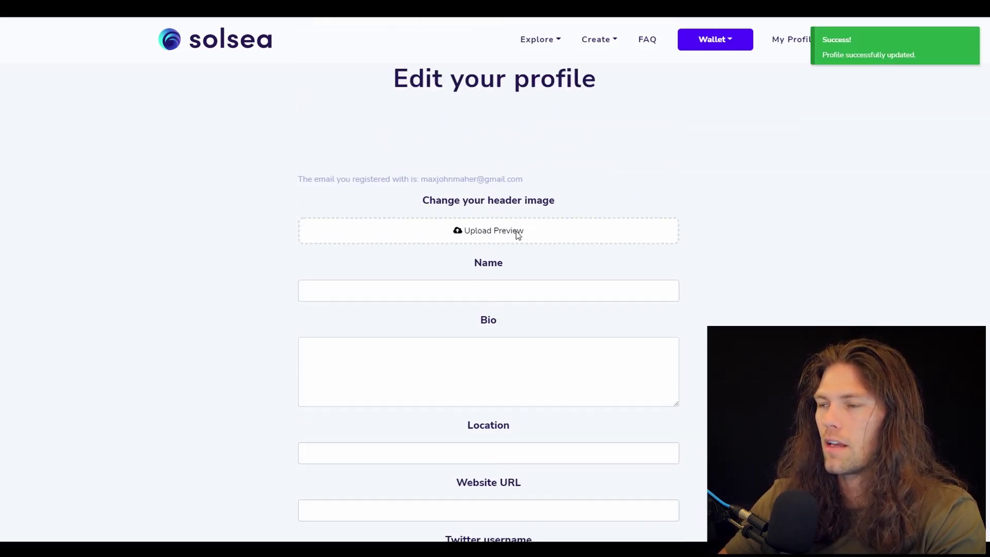
Return to the NFT listings, sort them by Price Asc. and look through the cheapest items
{"action": "left_click", "coordinate": [540, 42]}
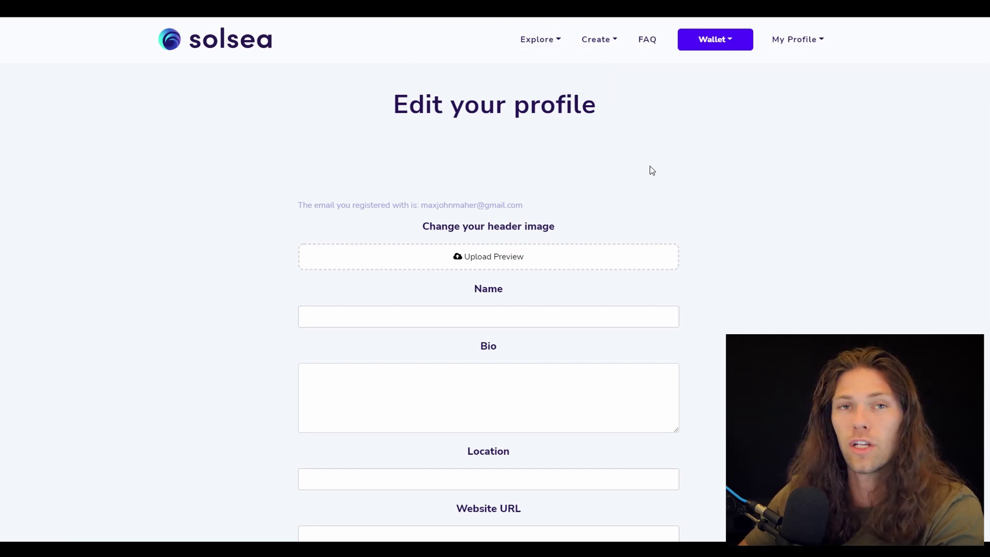
{"action": "left_click", "coordinate": [565, 42]}
{"action": "left_click", "coordinate": [526, 61]}
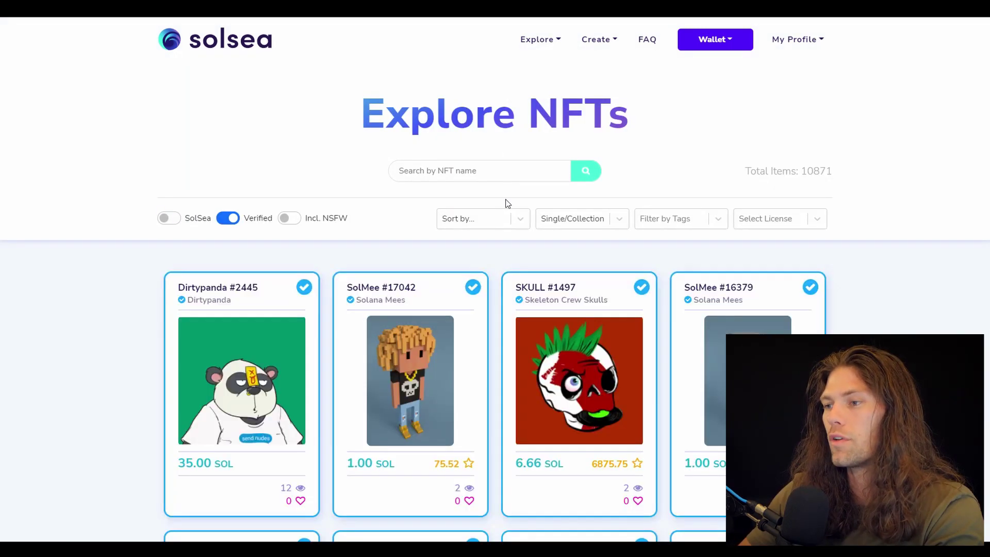
{"action": "left_click", "coordinate": [507, 219]}
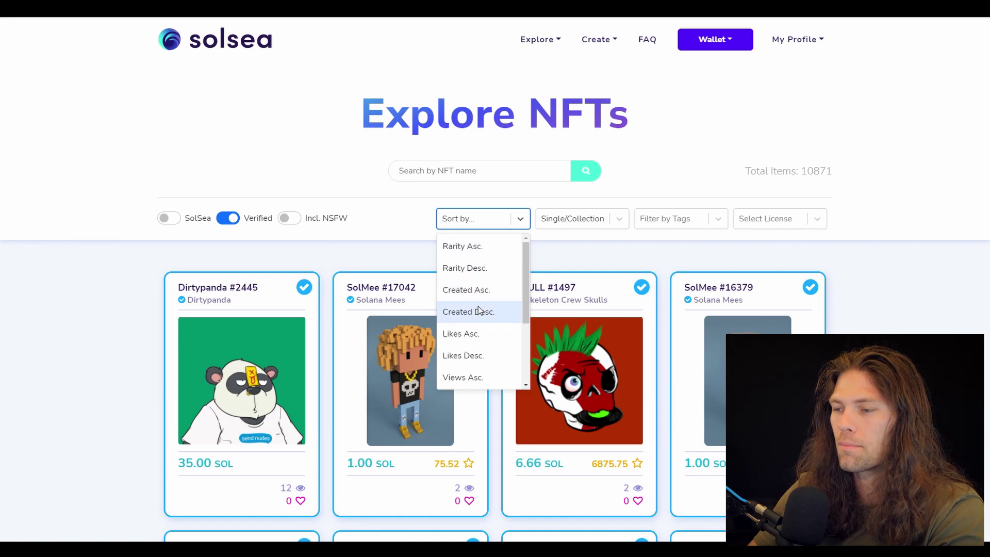
{"action": "scroll", "coordinate": [481, 312], "scroll_direction": "down", "scroll_amount": 3}
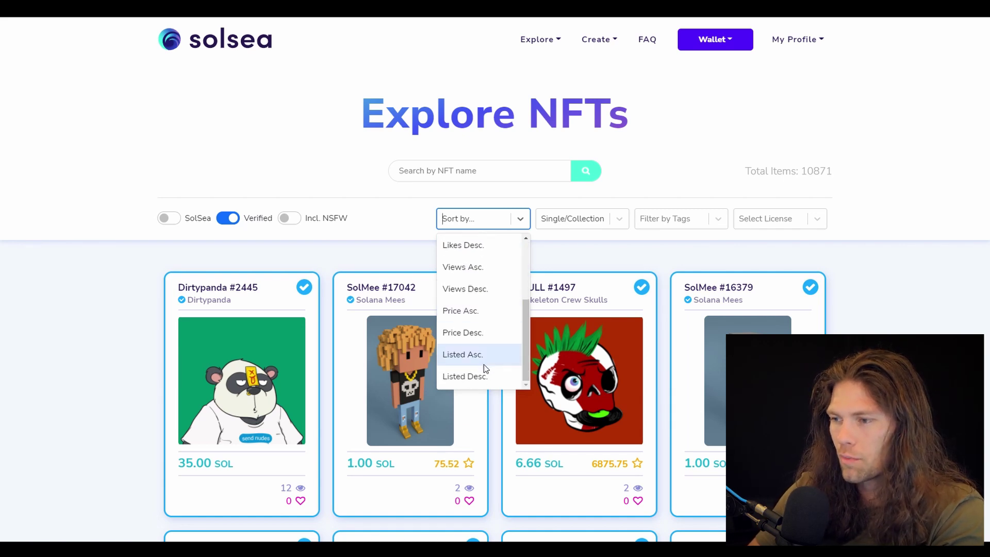
{"action": "left_click", "coordinate": [464, 310]}
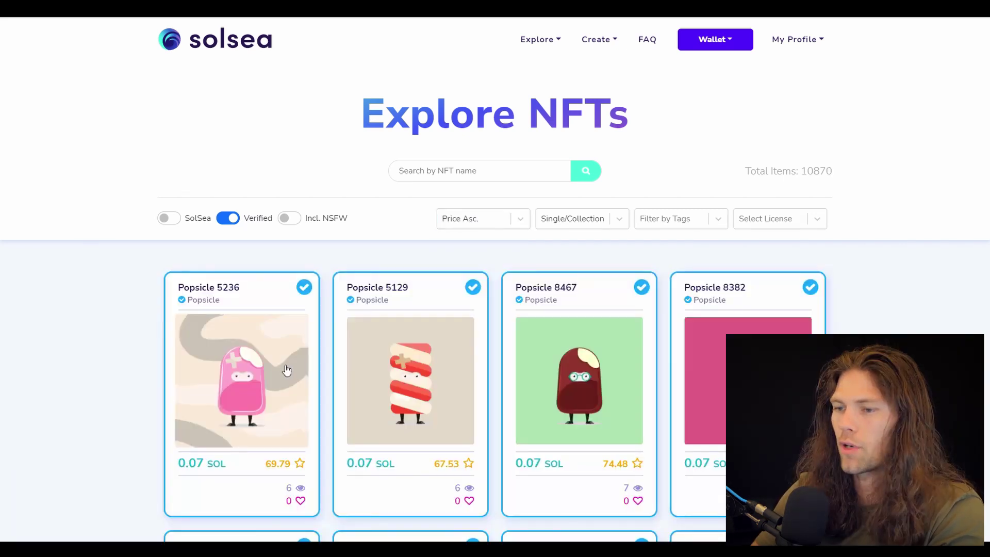
{"action": "scroll", "coordinate": [297, 360], "scroll_direction": "down", "scroll_amount": 2}
{"action": "scroll", "coordinate": [298, 355], "scroll_direction": "down", "scroll_amount": 2}
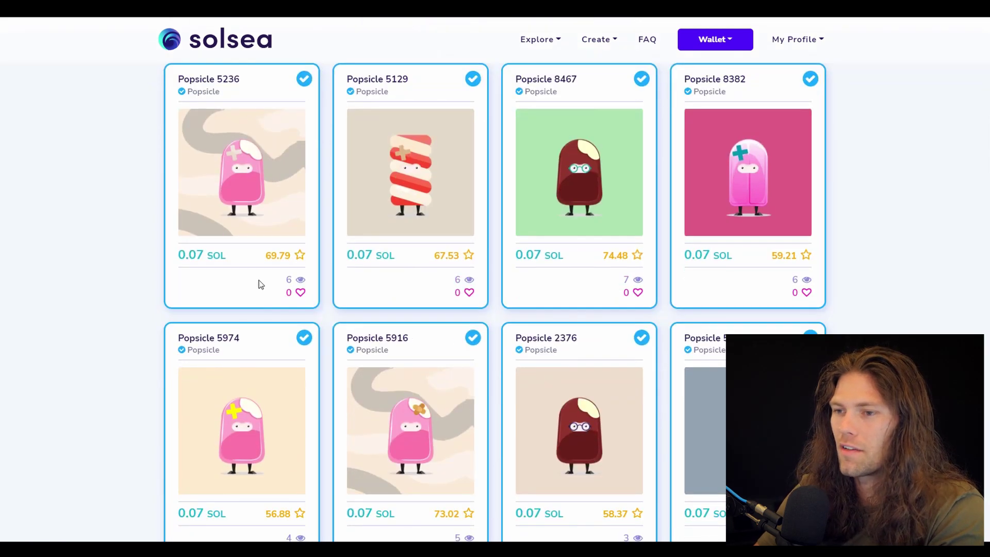
Browse further through the cheapest Popsicle listings and open the page for Popsicle 5205
{"action": "scroll", "coordinate": [394, 343], "scroll_direction": "down", "scroll_amount": 2}
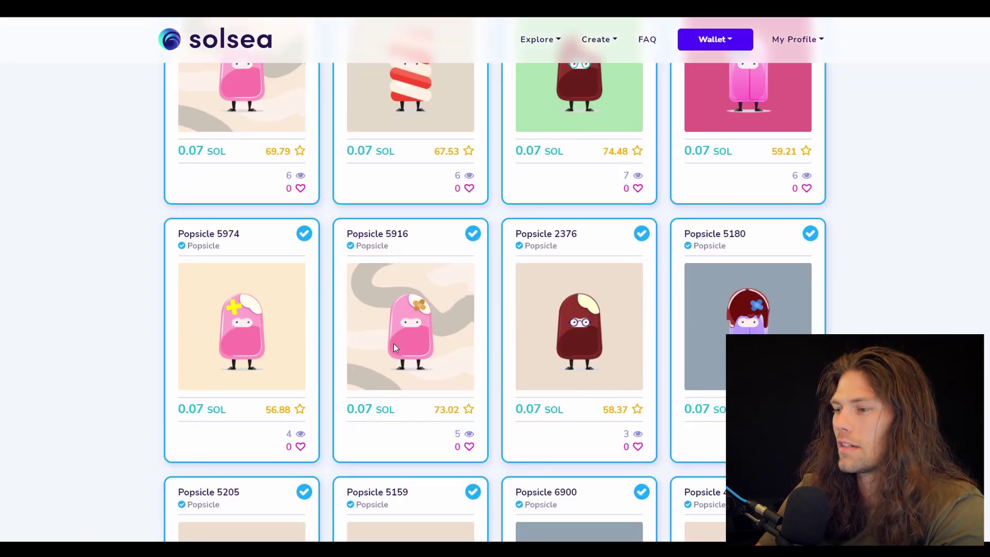
{"action": "scroll", "coordinate": [412, 332], "scroll_direction": "down", "scroll_amount": 3}
{"action": "scroll", "coordinate": [412, 333], "scroll_direction": "down", "scroll_amount": 2}
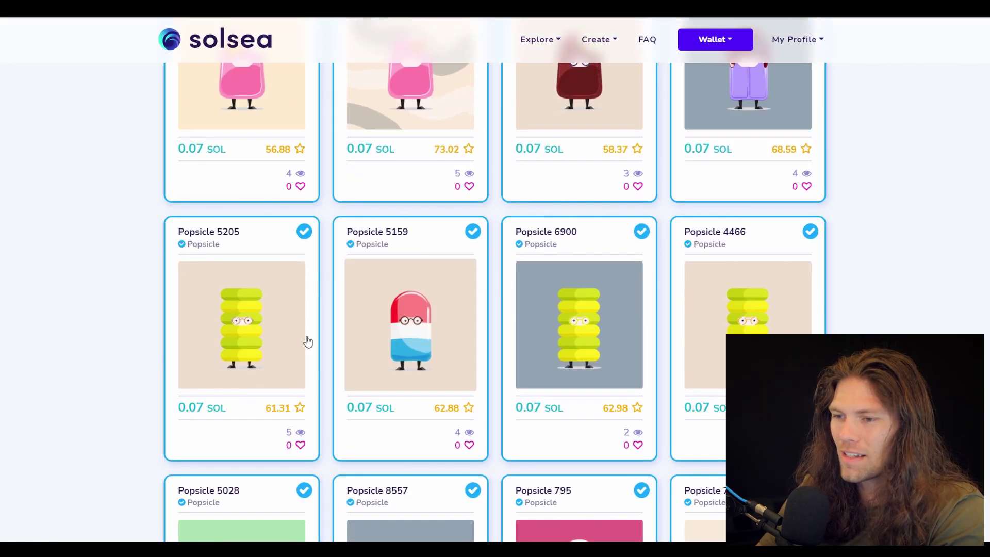
{"action": "left_click", "coordinate": [235, 349]}
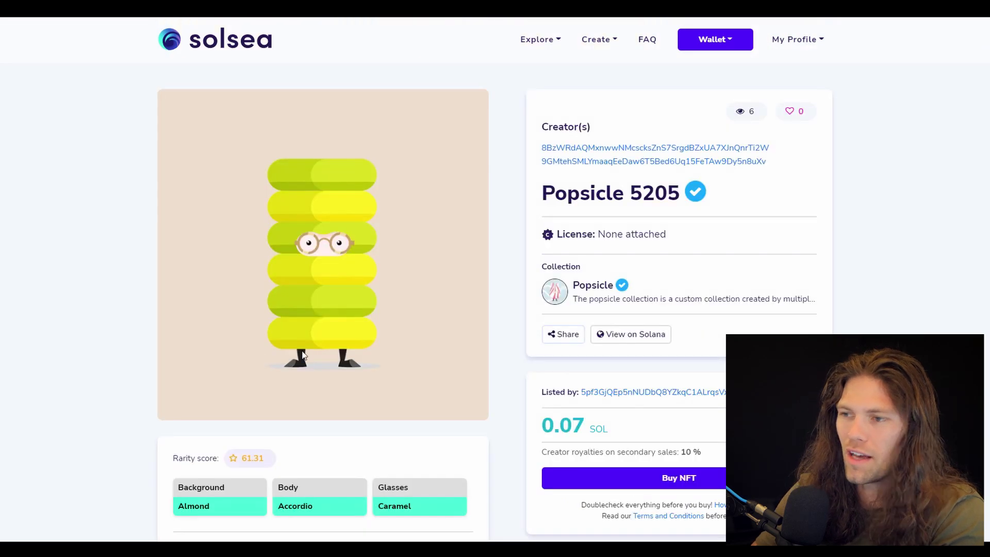
Buy the Popsicle 5205 NFT for 0.07 SOL and view it among the collectibles in the Phantom wallet
{"action": "scroll", "coordinate": [391, 293], "scroll_direction": "down", "scroll_amount": 2}
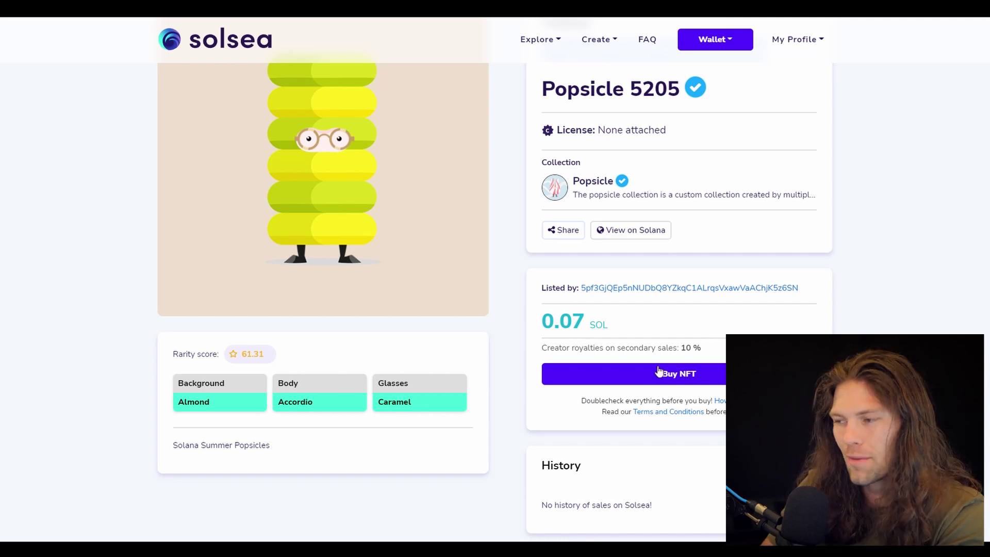
{"action": "scroll", "coordinate": [643, 365], "scroll_direction": "up", "scroll_amount": 2}
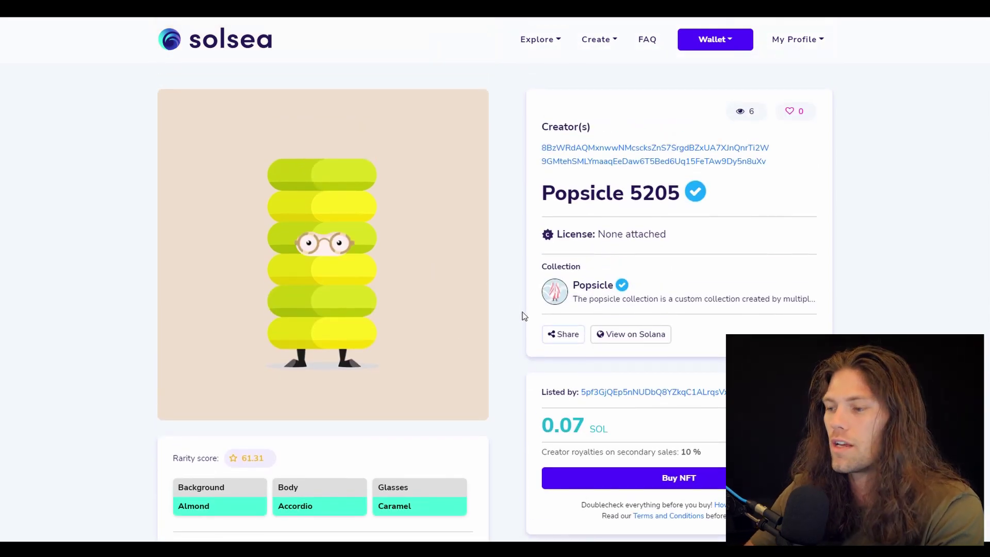
{"action": "left_click", "coordinate": [686, 477]}
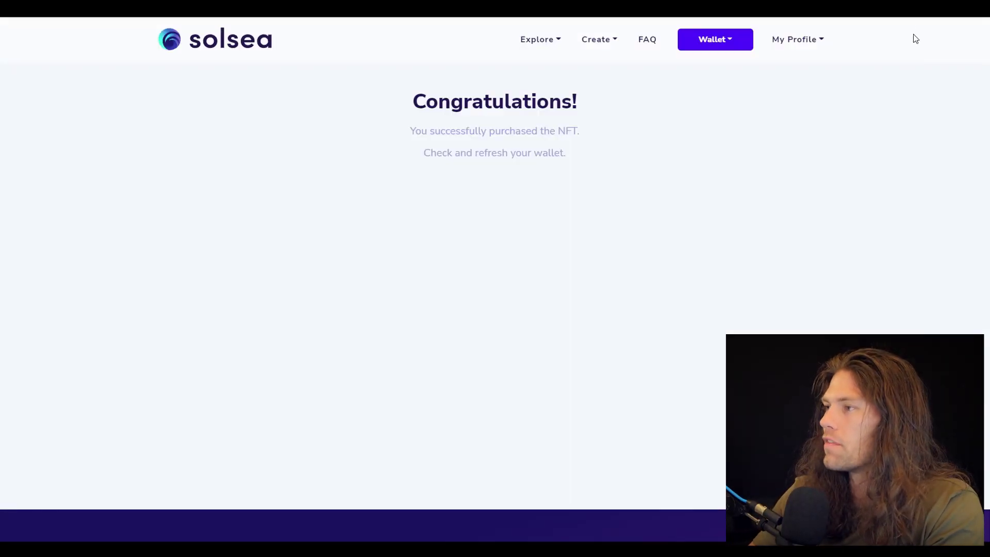
{"action": "left_click", "coordinate": [930, 10]}
{"action": "left_click", "coordinate": [833, 261]}
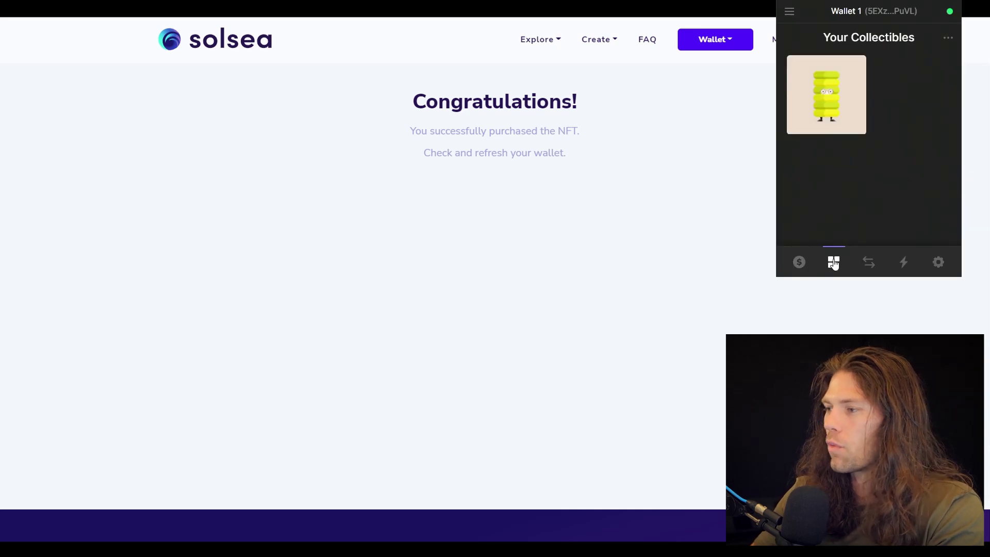